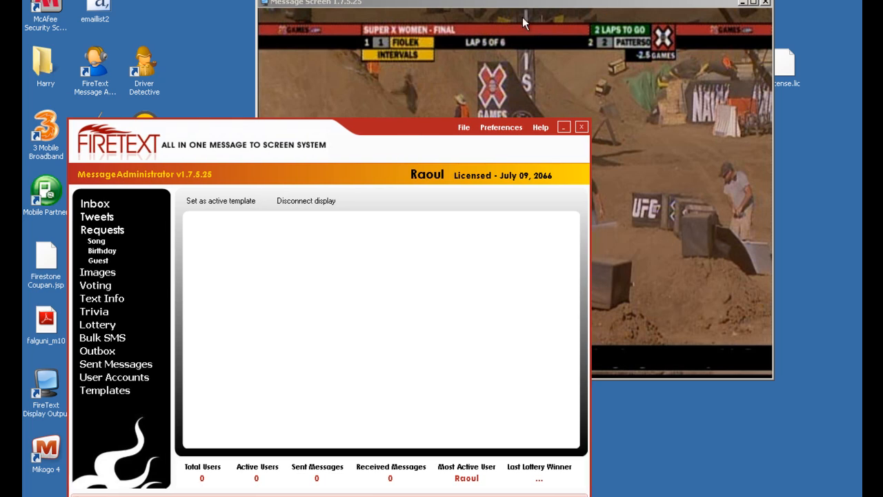
# Step: Move the Message Screen window toward the desktop's upper right and bring the MessageAdministrator window in front of it
pyautogui.click(549, 8)
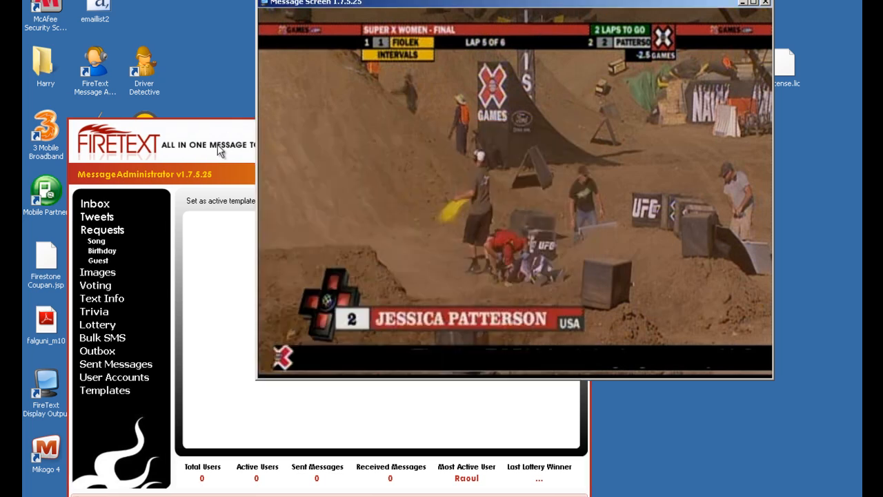
pyautogui.click(303, 146)
pyautogui.moveTo(400, 127); pyautogui.dragTo(384, 134)
pyautogui.click(566, 19)
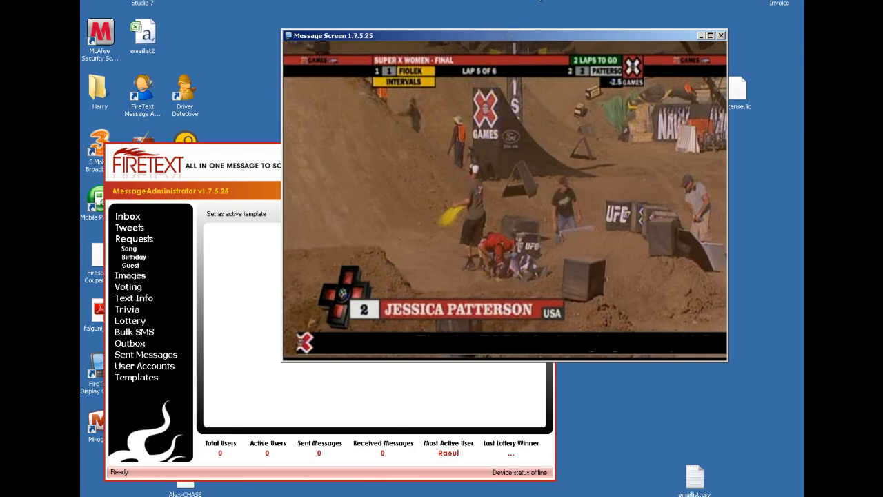
pyautogui.moveTo(424, 35); pyautogui.dragTo(481, 0)
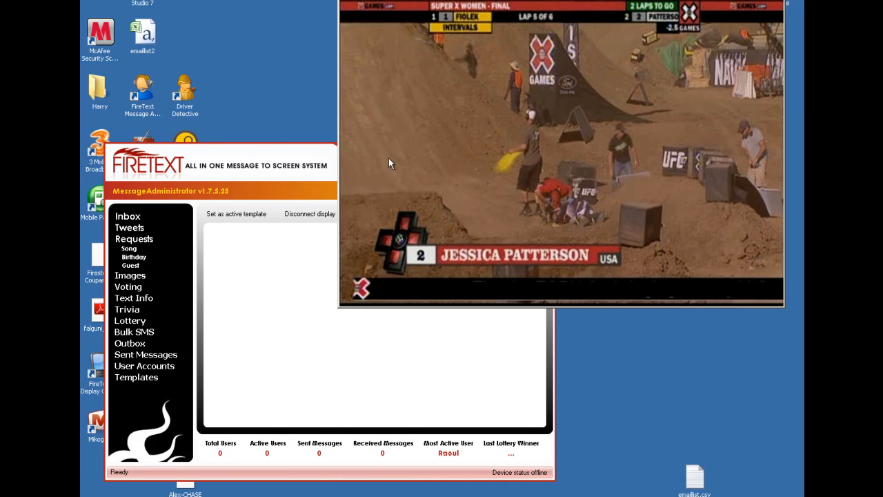
pyautogui.click(312, 166)
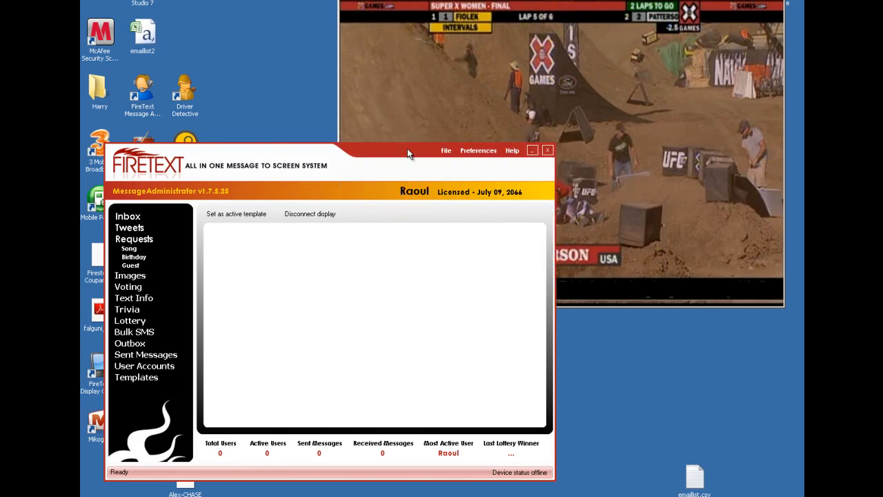
pyautogui.moveTo(408, 149); pyautogui.dragTo(407, 142)
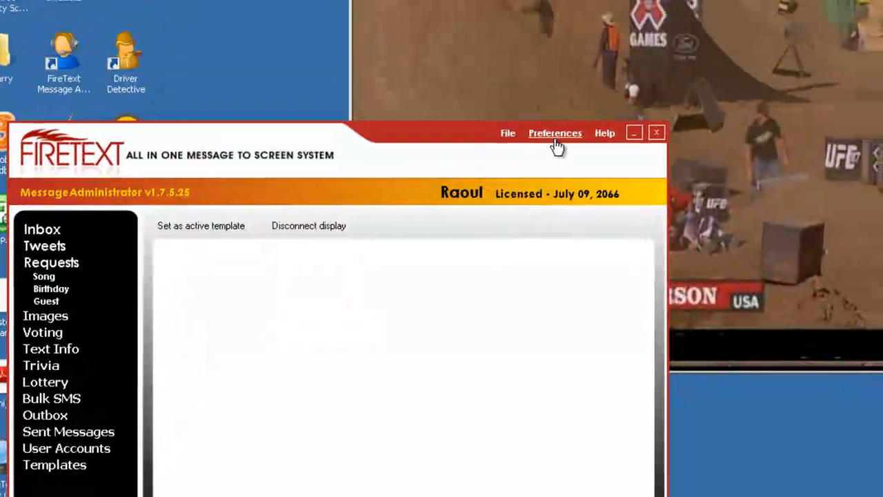
# Step: Open the Social preferences and enable Tweeting and Tweet messages for the Twitter account
pyautogui.click(556, 140)
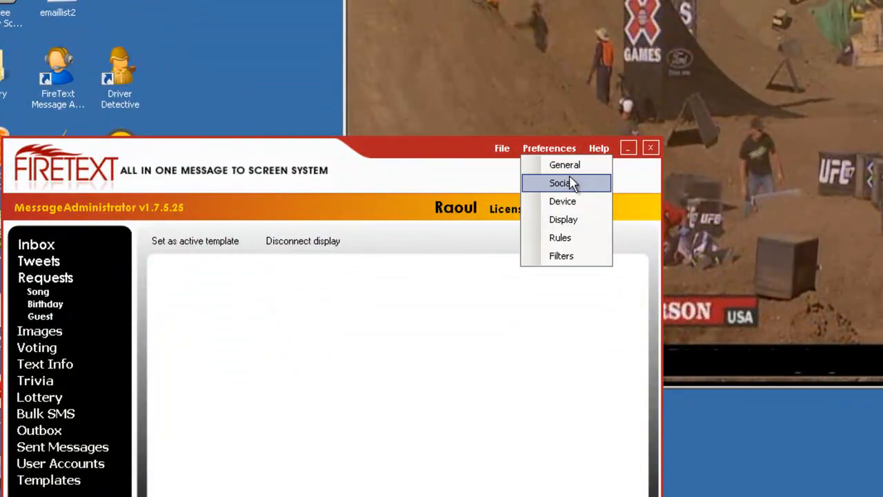
pyautogui.click(560, 163)
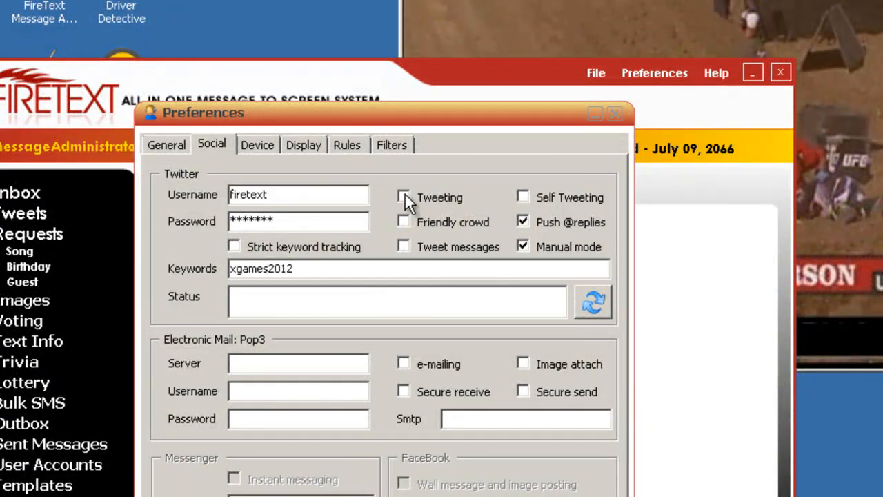
pyautogui.click(403, 198)
pyautogui.doubleClick(301, 195)
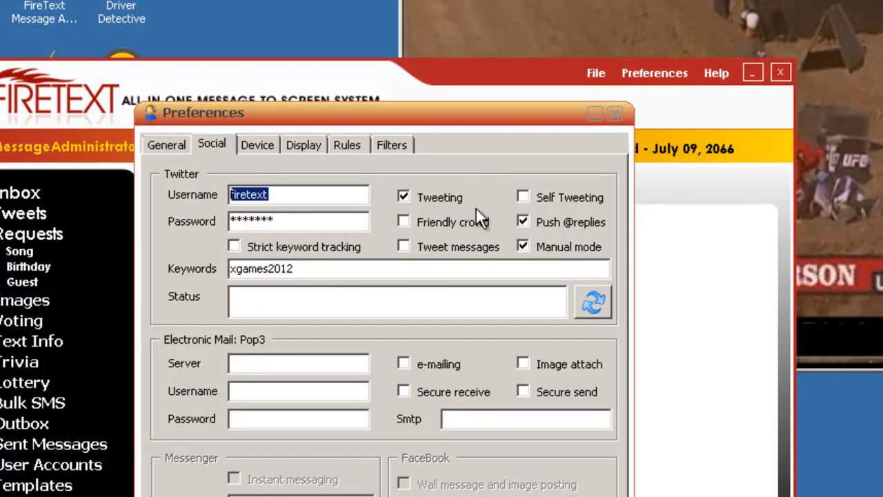
pyautogui.click(404, 221)
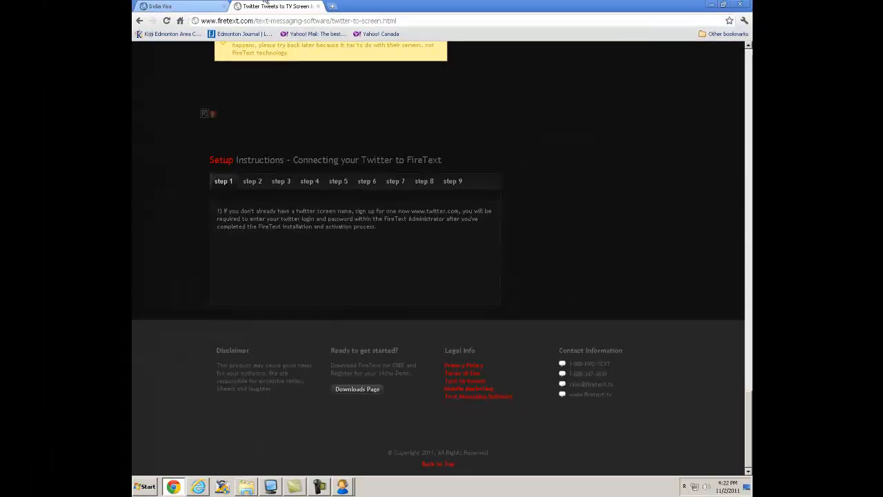
# Step: Switch to Chrome and load the Twitter page twitter.com/#!/firetext in a new tab
pyautogui.hotkey('ctrl', 't')
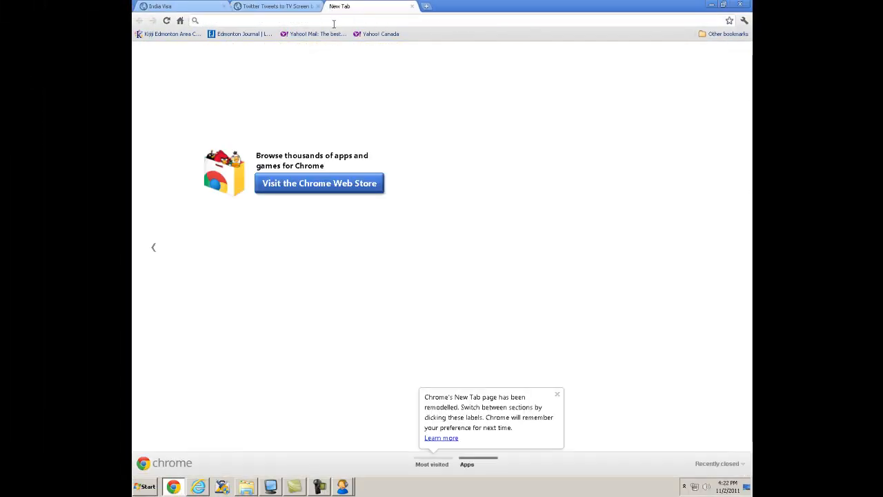
pyautogui.write('twitt')
pyautogui.write('er.com/#!/fire')
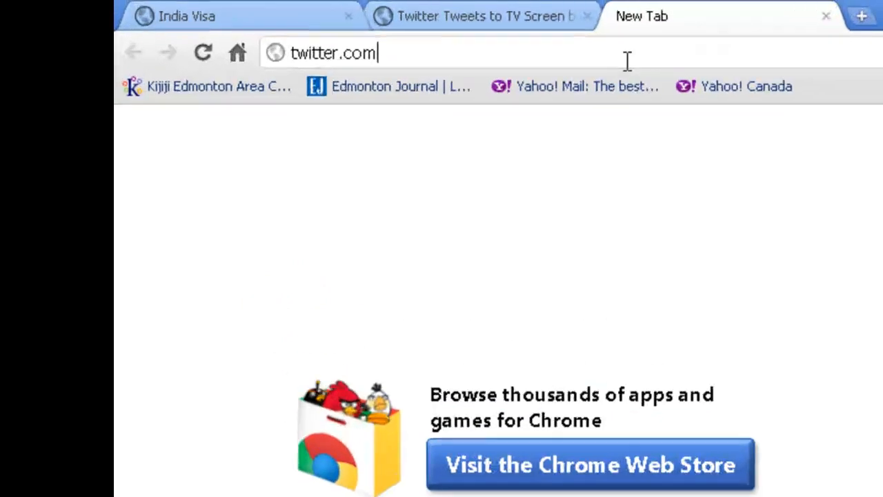
pyautogui.write('text')
pyautogui.press('Return')
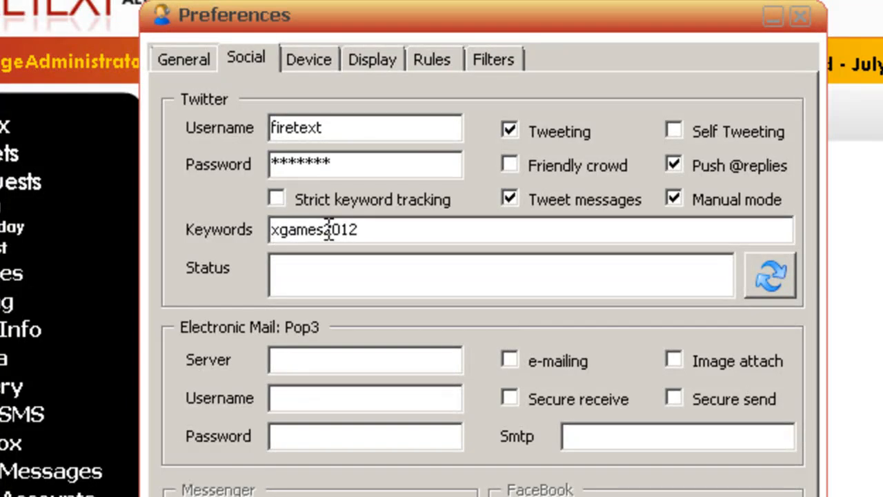
# Step: Try prefixing the xgames2012 Twitter keyword with # and remove the prefix again
pyautogui.click(273, 230)
pyautogui.write('#')
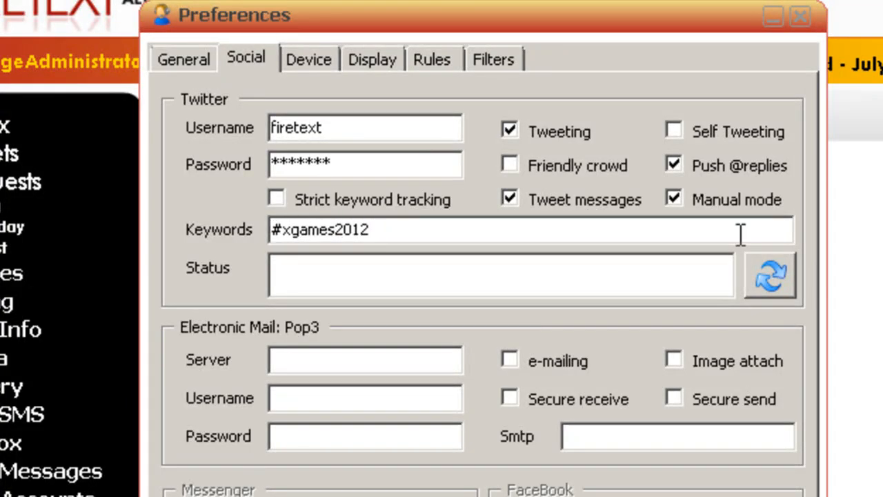
pyautogui.press('BackSpace')
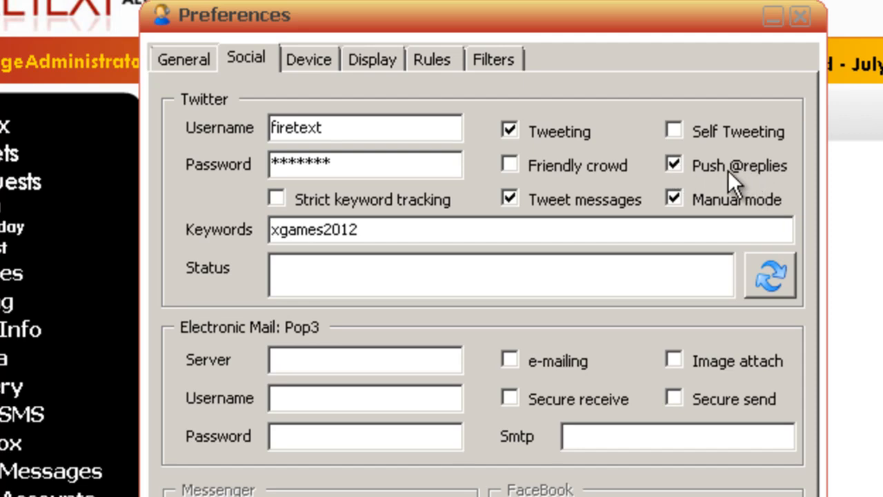
pyautogui.moveTo(295, 128); pyautogui.dragTo(331, 130)
pyautogui.doubleClick(329, 128)
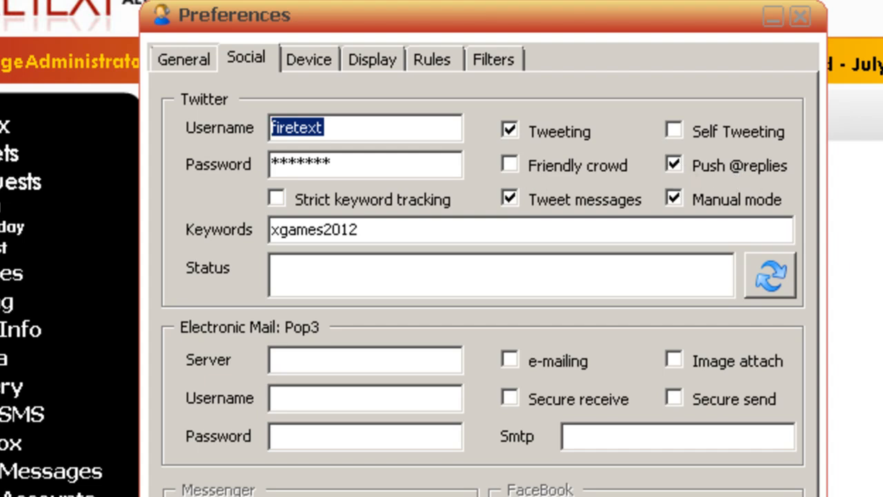
pyautogui.click(674, 201)
pyautogui.click(695, 199)
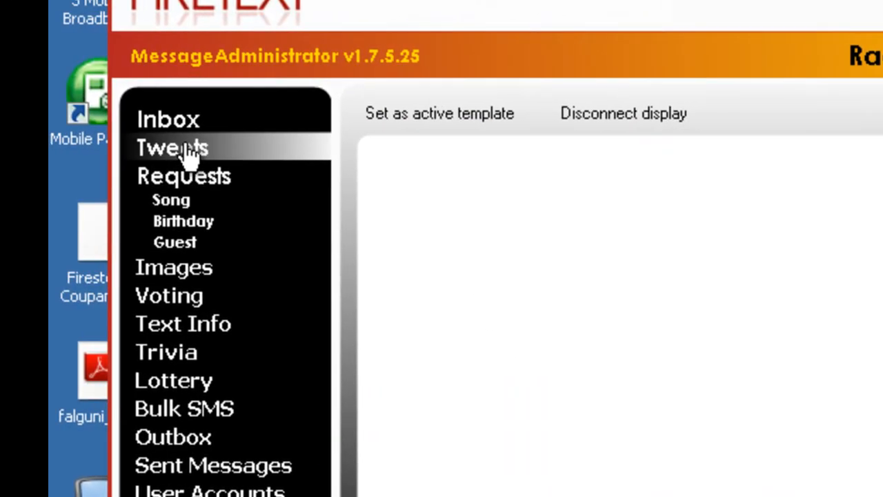
# Step: In the Tweets list, send the tweet dated 10/7/2011 2:03:48 PM and the two below it to the screen
pyautogui.click(10, 153)
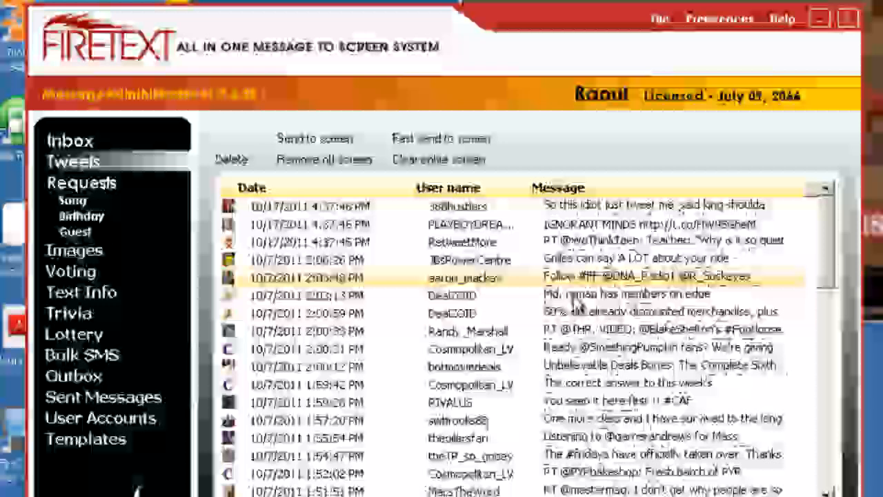
pyautogui.keyDown('shift'); pyautogui.click(577, 312); pyautogui.keyUp('shift')
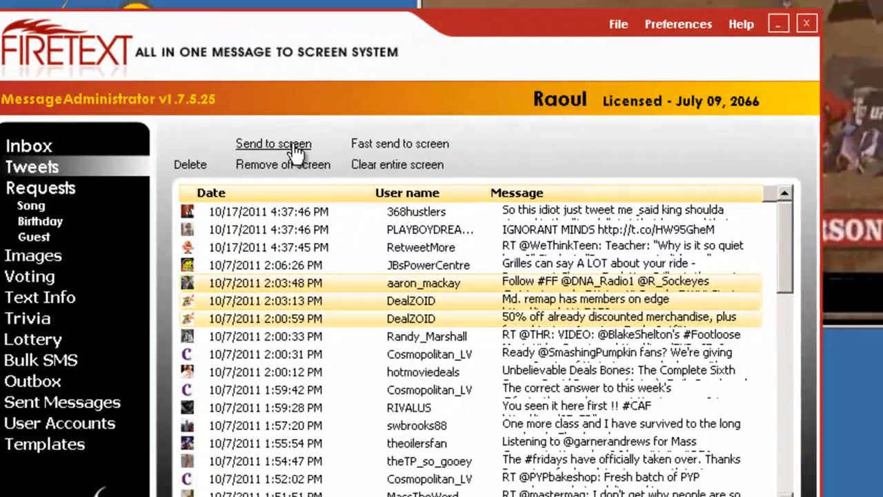
pyautogui.click(296, 151)
pyautogui.click(693, 274)
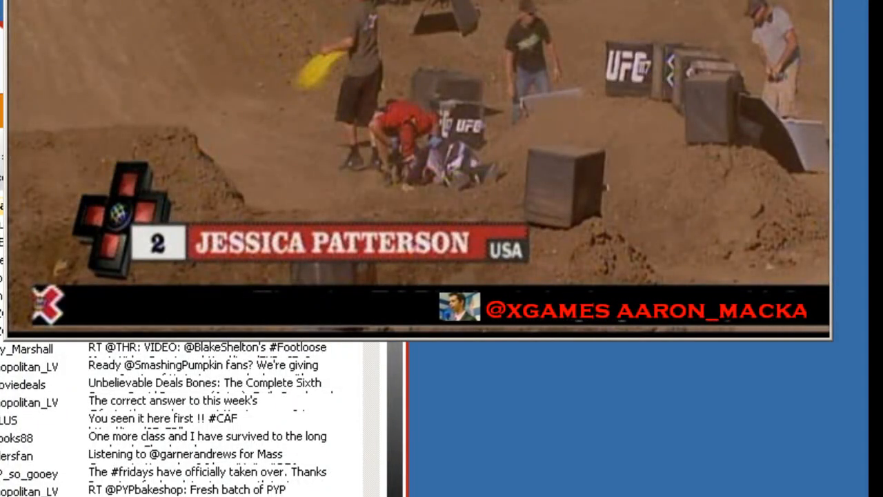
pyautogui.click(2, 311)
pyautogui.click(283, 336)
pyautogui.click(223, 365)
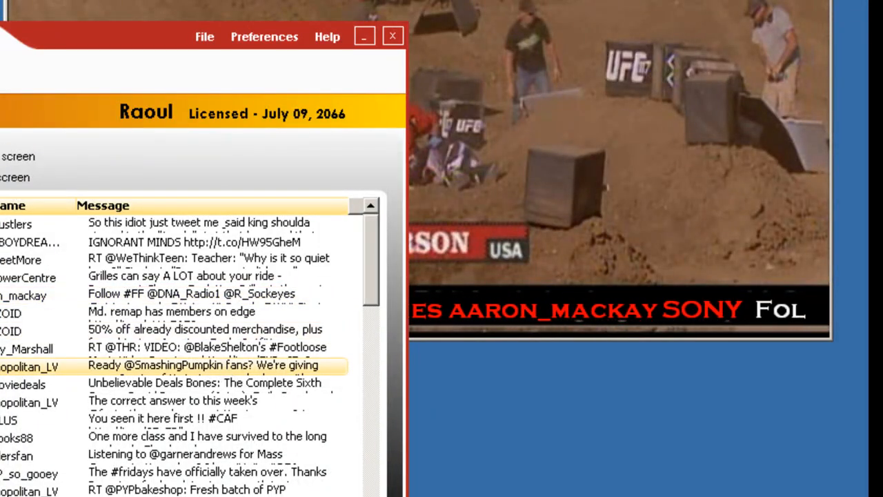
pyautogui.click(43, 152)
pyautogui.click(262, 280)
pyautogui.click(93, 247)
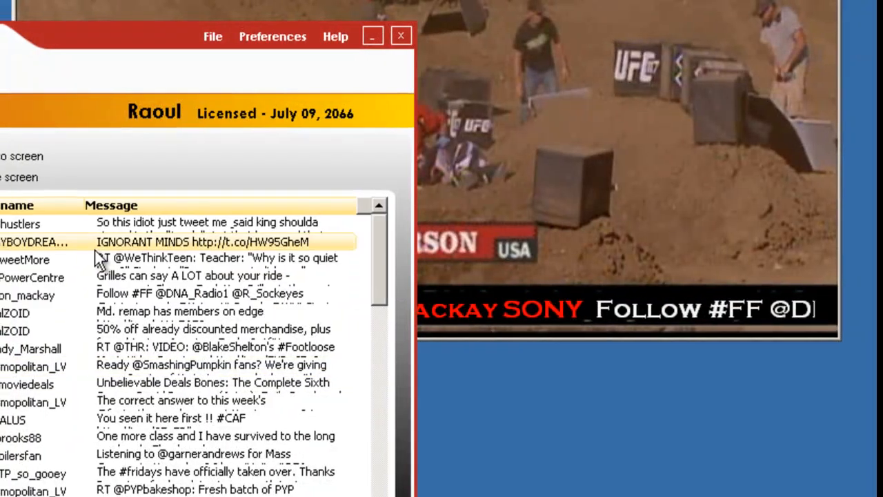
pyautogui.click(42, 151)
pyautogui.press('Return')
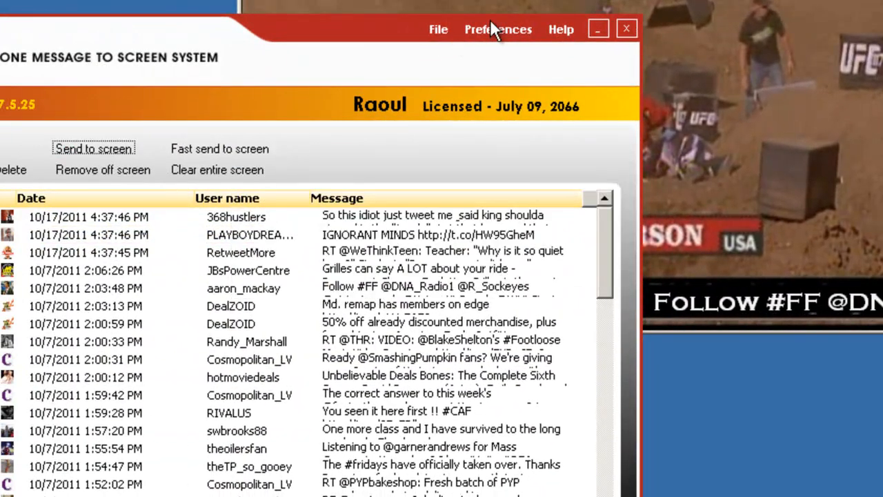
# Step: Turn off Manual mode for Twitter in the Social preferences and close the Preferences window
pyautogui.click(446, 31)
pyautogui.click(514, 74)
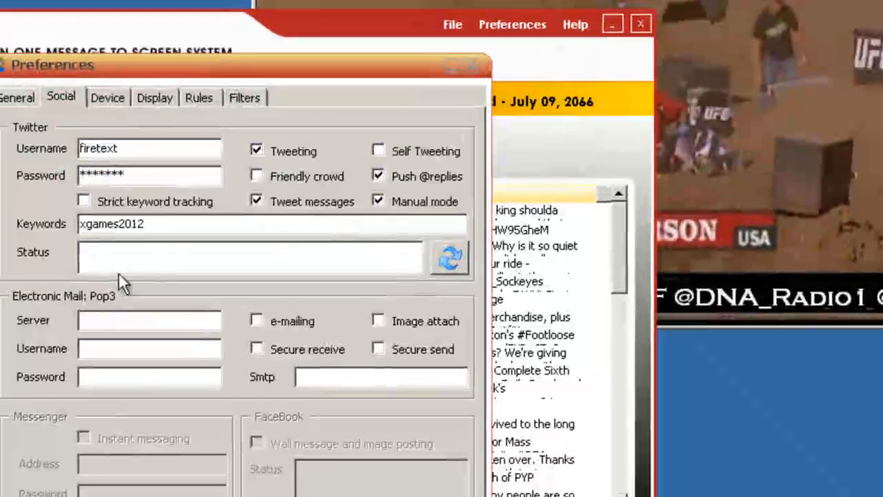
pyautogui.click(426, 184)
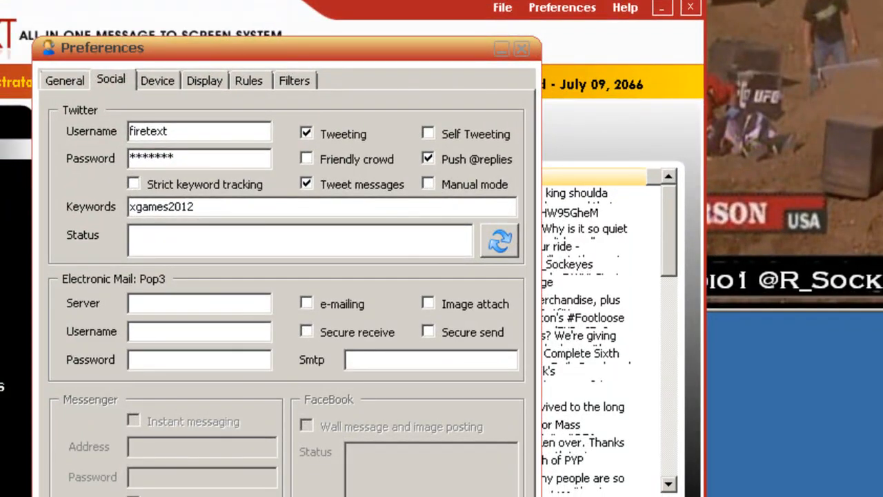
pyautogui.click(519, 49)
pyautogui.click(503, 8)
pyautogui.click(520, 48)
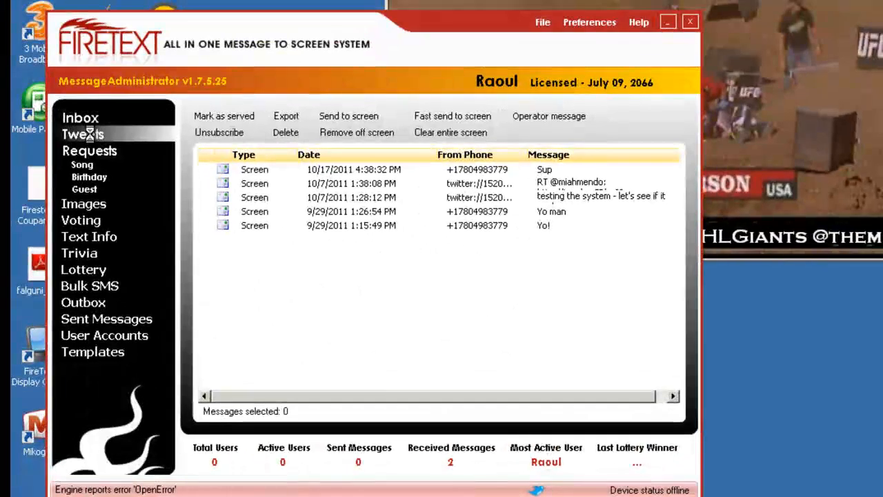
# Step: Refresh the Tweets list and compare the newest incoming tweets with the Message Screen display
pyautogui.click(83, 134)
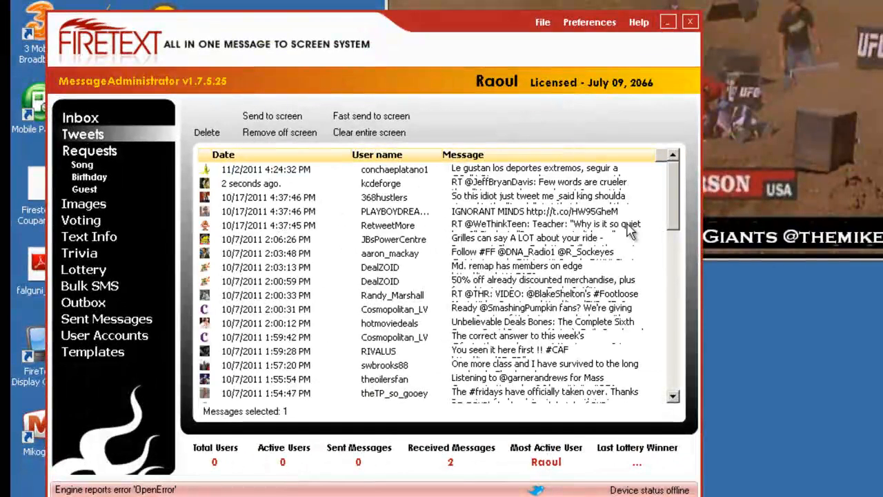
pyautogui.click(82, 118)
pyautogui.click(81, 135)
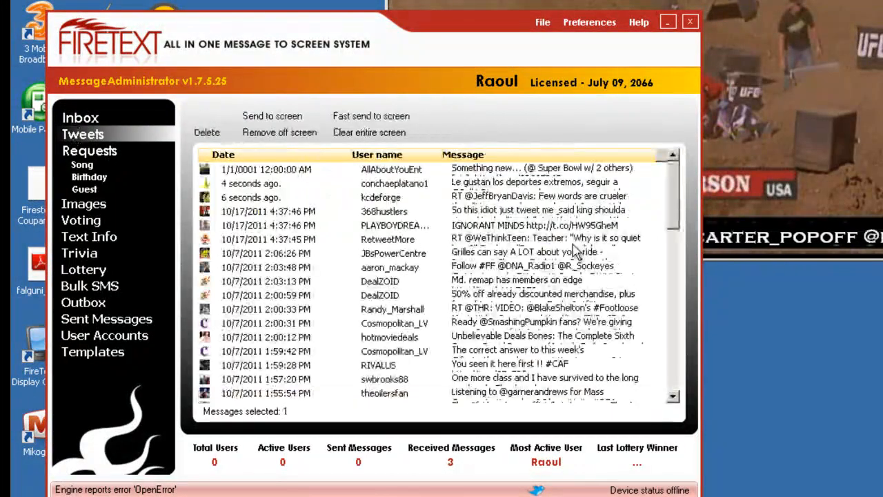
pyautogui.click(483, 173)
pyautogui.click(773, 200)
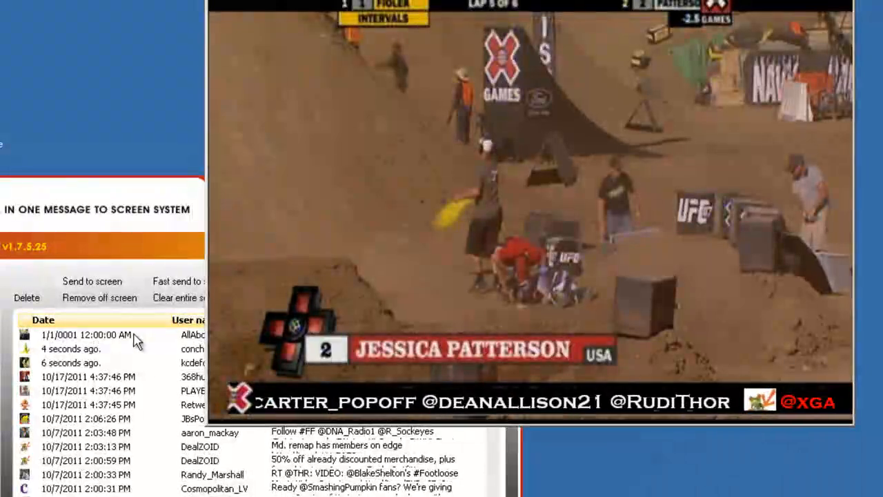
pyautogui.click(183, 341)
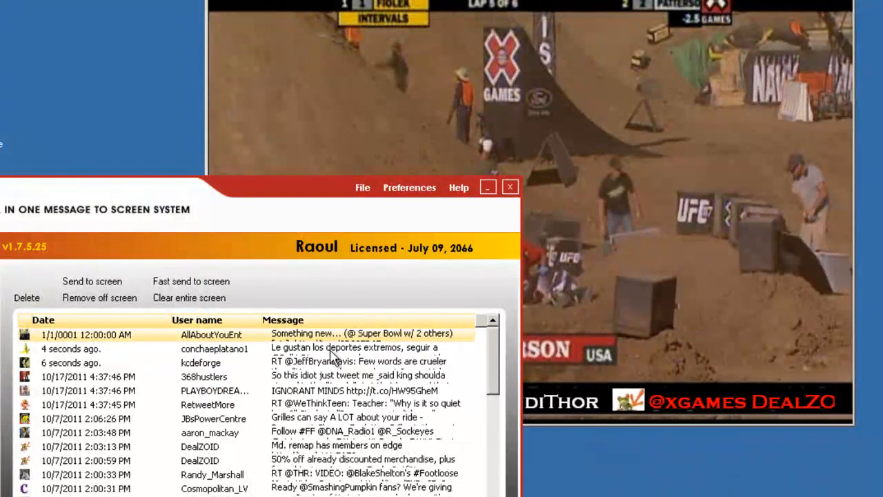
# Step: Turn Manual mode for Twitter back on in the Social preferences and close the Preferences window
pyautogui.click(409, 188)
pyautogui.click(419, 223)
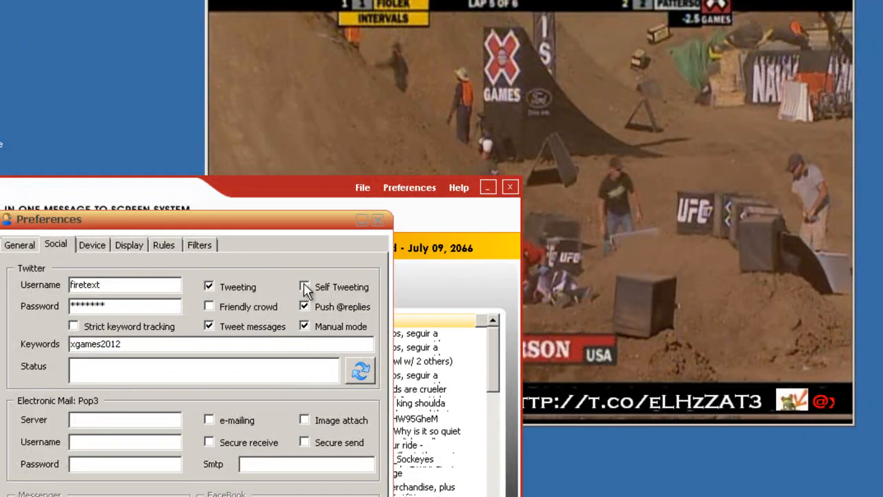
pyautogui.click(378, 220)
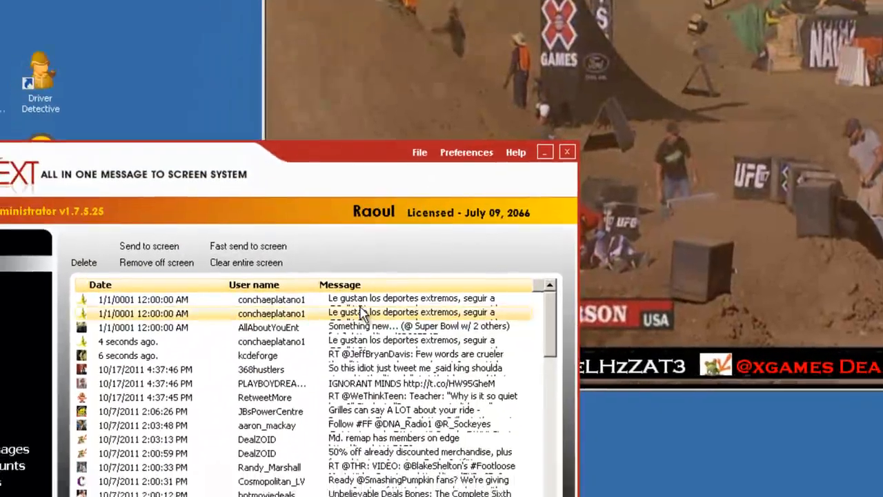
# Step: Send the second tweet in the list to the screen and refresh the Tweets list after checking the Message Screen
pyautogui.click(561, 392)
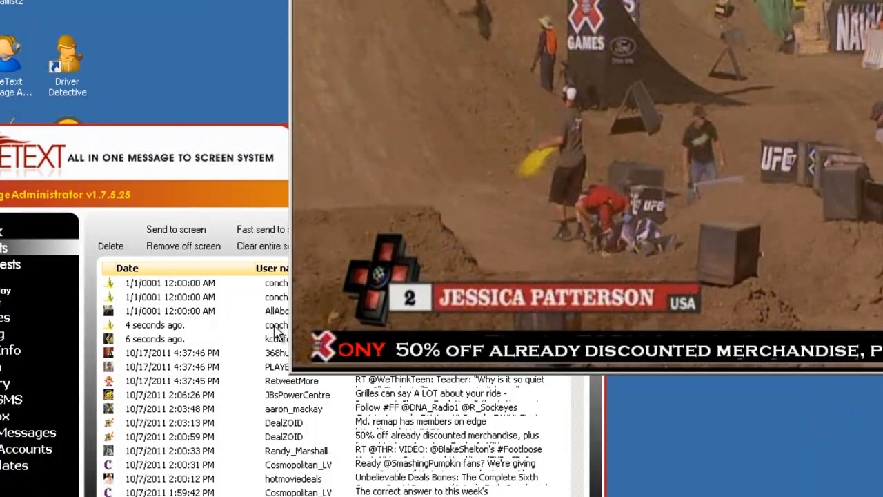
pyautogui.click(193, 297)
pyautogui.click(176, 232)
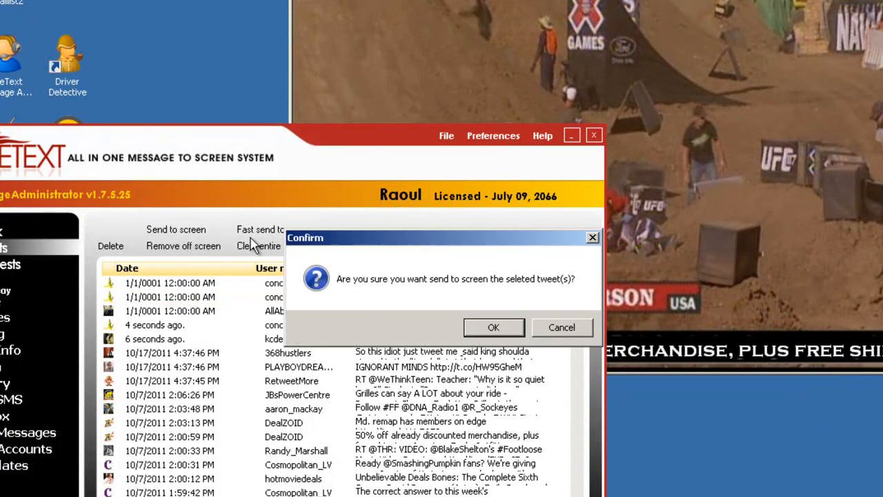
pyautogui.click(494, 326)
pyautogui.click(569, 350)
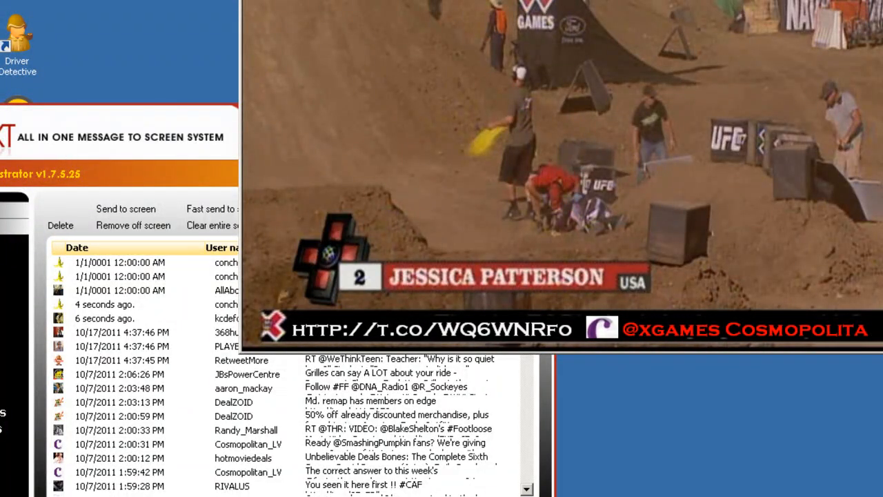
pyautogui.click(67, 153)
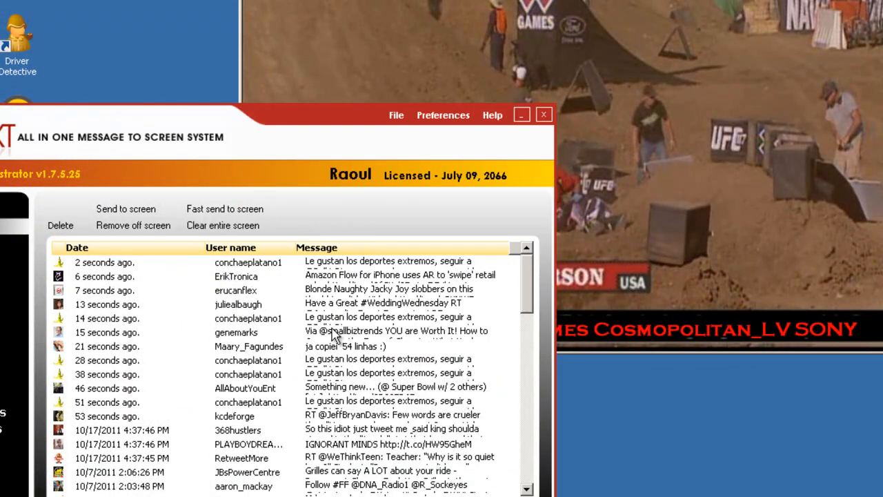
# Step: Turn off the Tweeting option for Twitter in the Social preferences and close the Preferences window
pyautogui.click(176, 308)
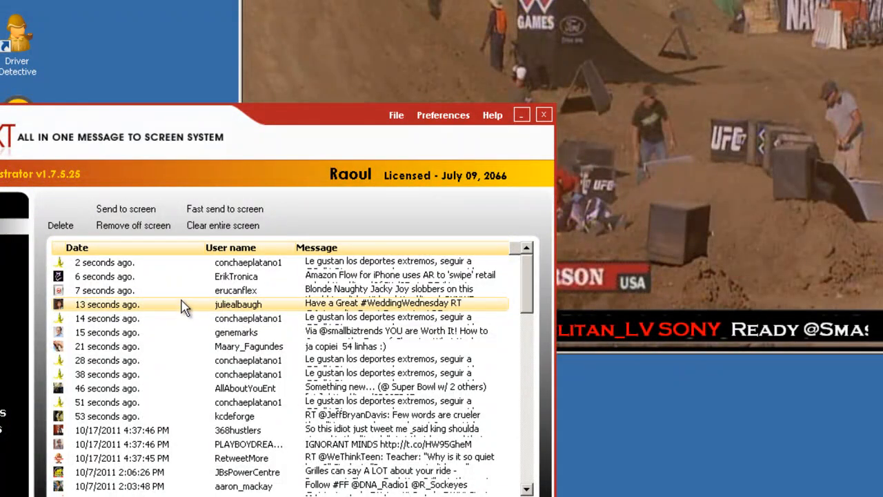
pyautogui.click(443, 114)
pyautogui.click(474, 153)
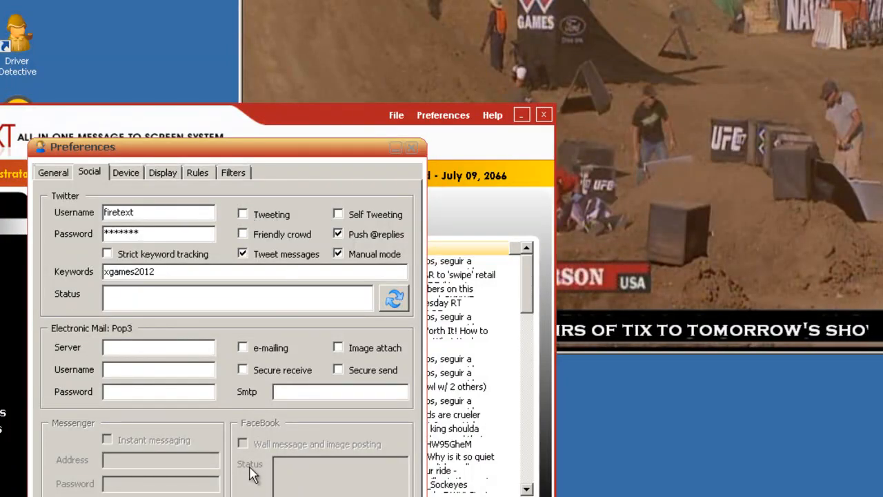
pyautogui.click(310, 493)
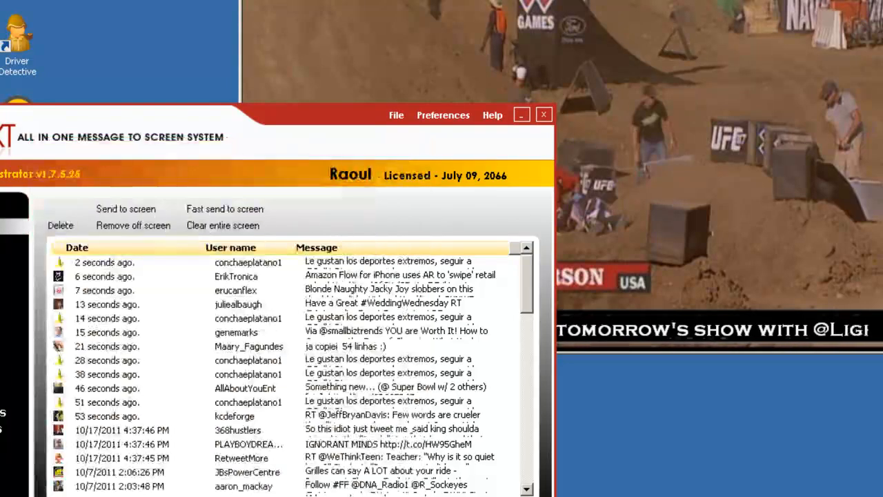
# Step: Turn the Tweeting option for Twitter back on in the Social preferences and close the Preferences window
pyautogui.click(442, 118)
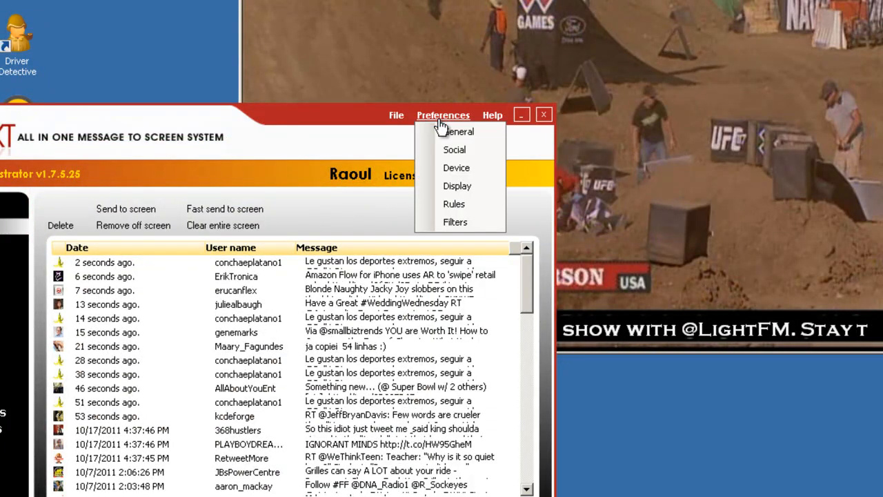
pyautogui.click(450, 149)
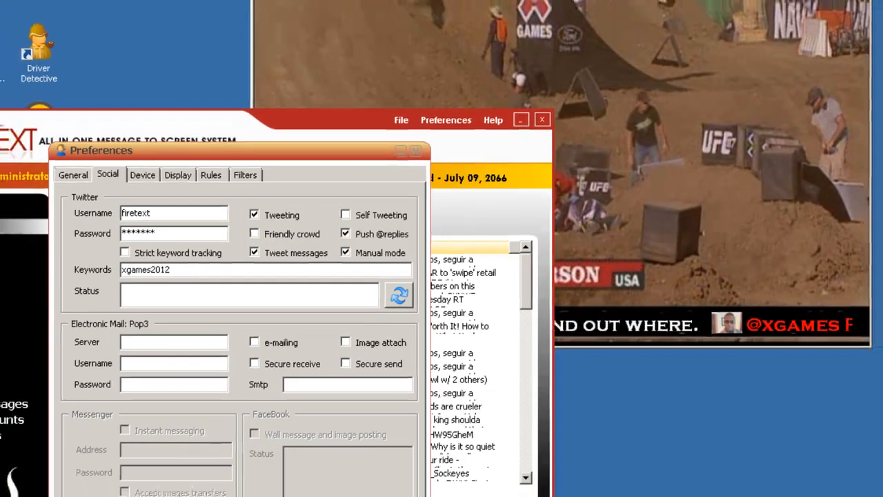
pyautogui.click(311, 493)
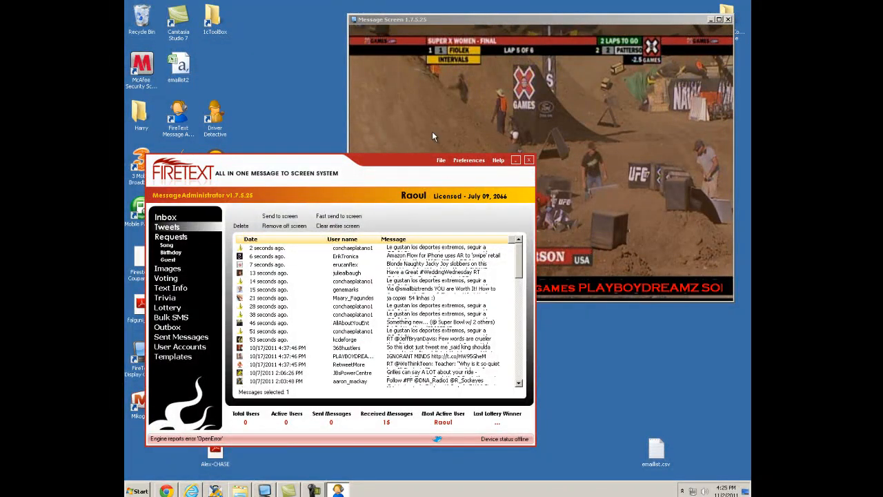
# Step: Move the Message Administrator window slightly upward and select the newest tweet in the Tweets list
pyautogui.moveTo(398, 169); pyautogui.dragTo(397, 158)
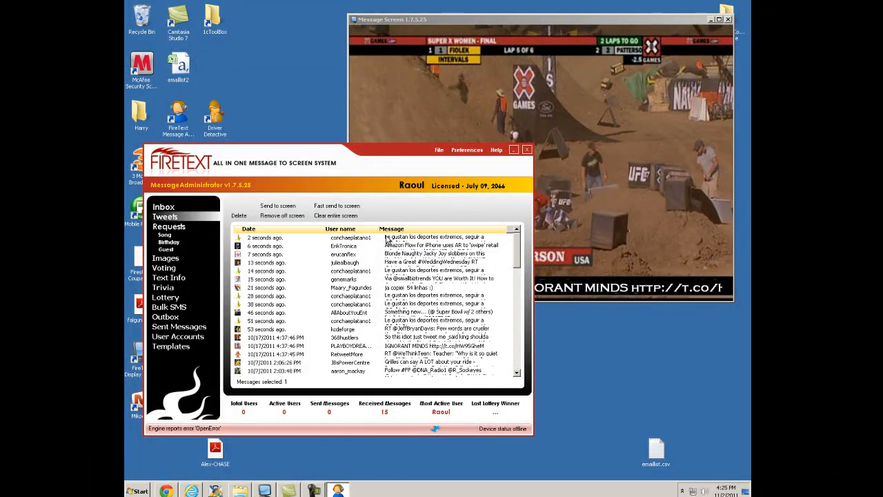
pyautogui.click(386, 239)
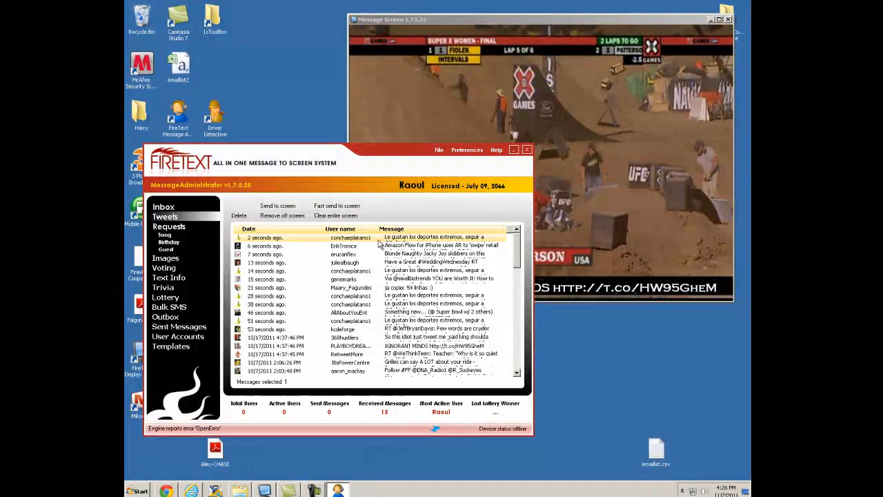